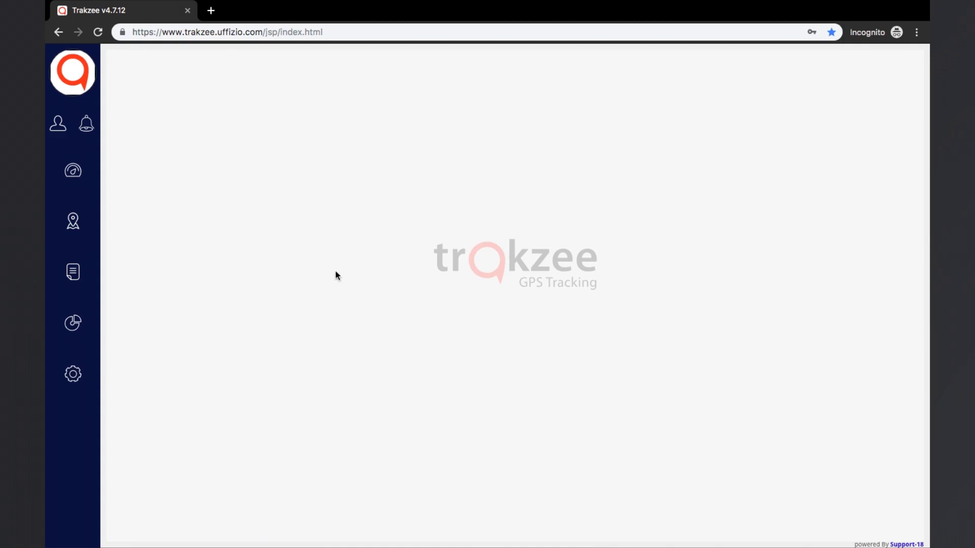
Open the Company list from the general settings and start a new company record
{"action": "left_click", "coordinate": [73, 374]}
{"action": "mouse_move", "coordinate": [142, 365]}
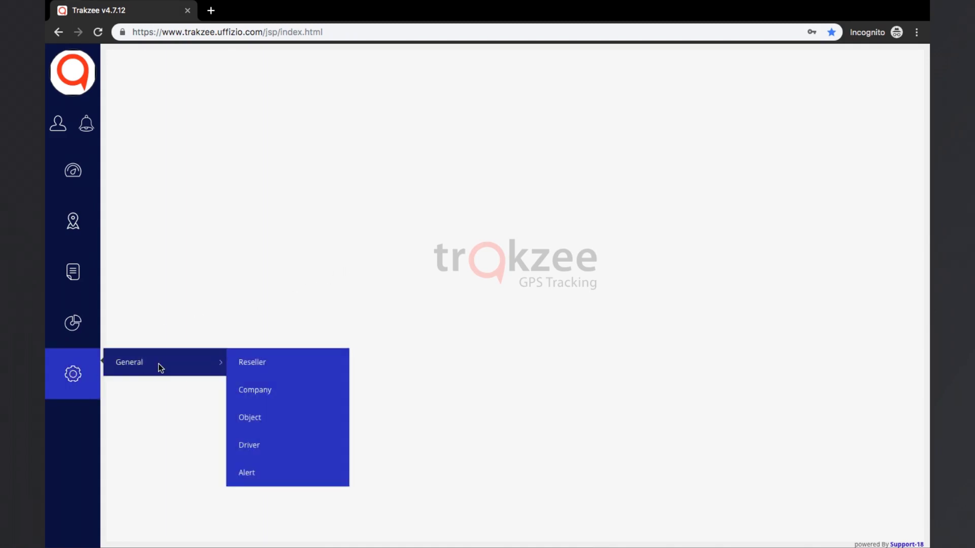
{"action": "left_click", "coordinate": [285, 390]}
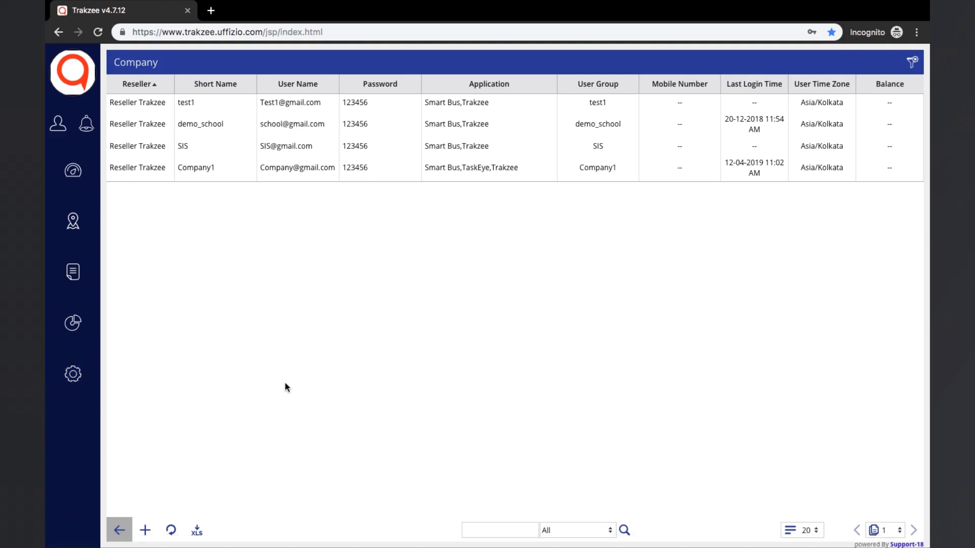
{"action": "left_click", "coordinate": [389, 179]}
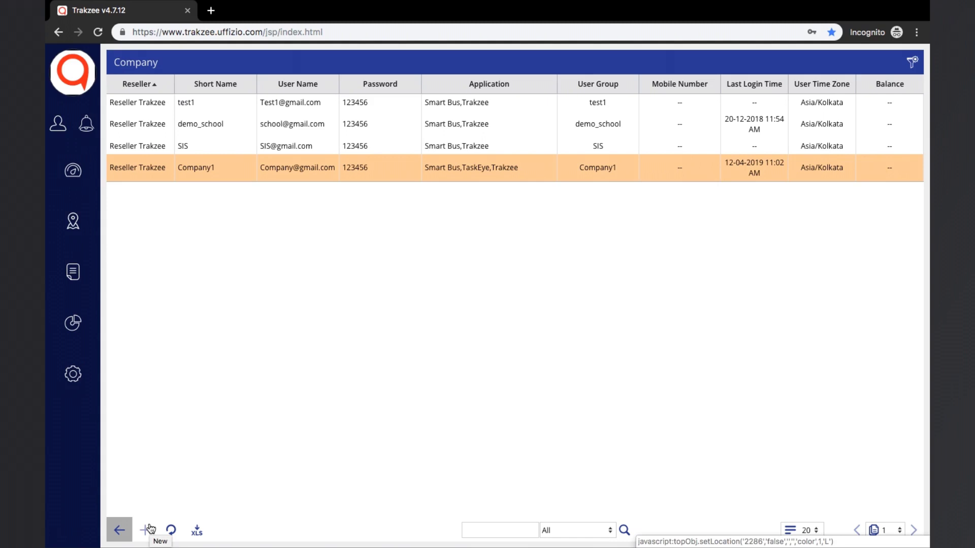
{"action": "left_click", "coordinate": [307, 176]}
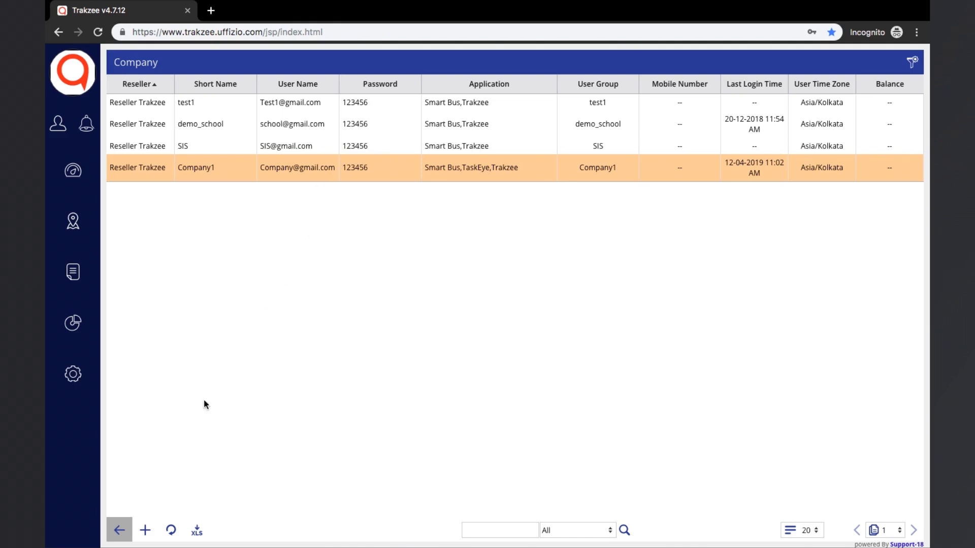
{"action": "left_click", "coordinate": [147, 531]}
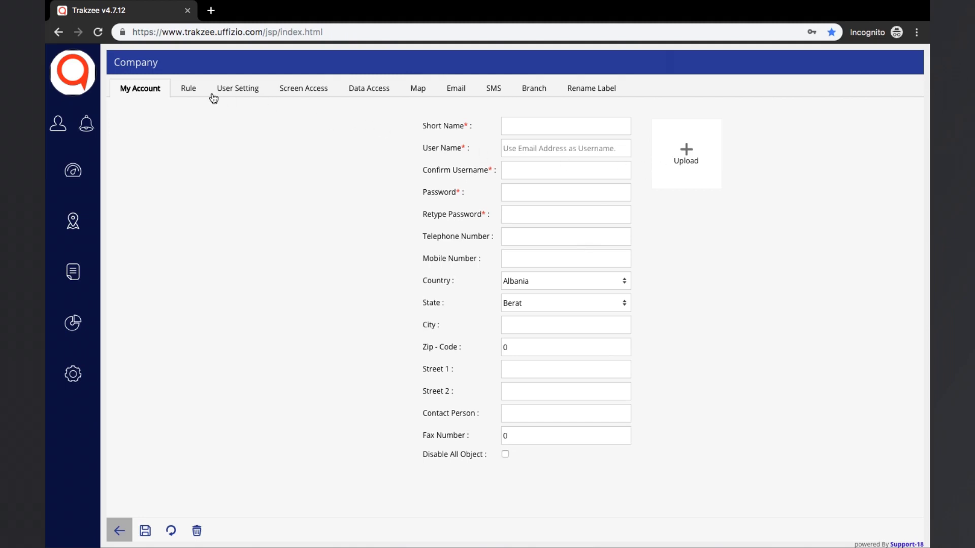
Open a new company rule form, review its fields such as Rule Name, Valid From and POI Tolerance, and close it unsaved
{"action": "left_click", "coordinate": [189, 89]}
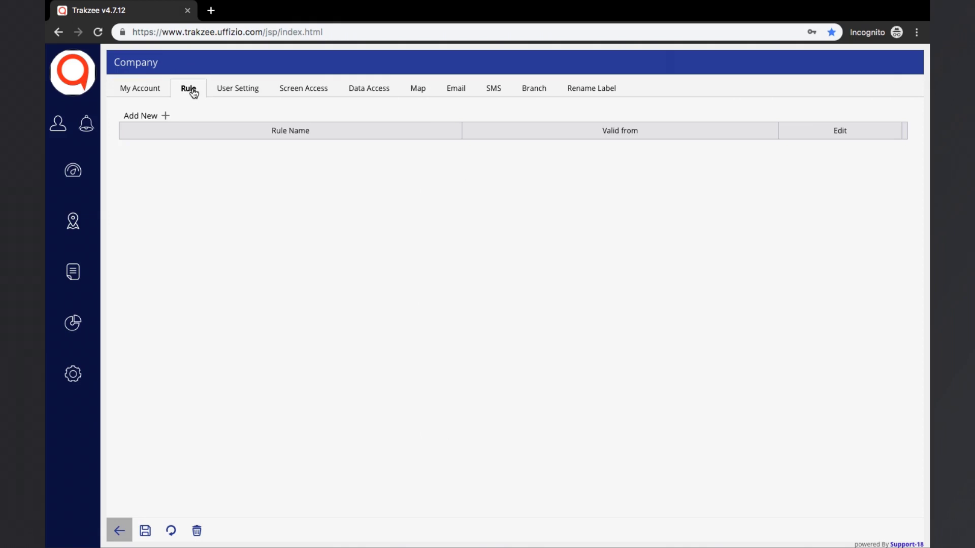
{"action": "left_click", "coordinate": [166, 115]}
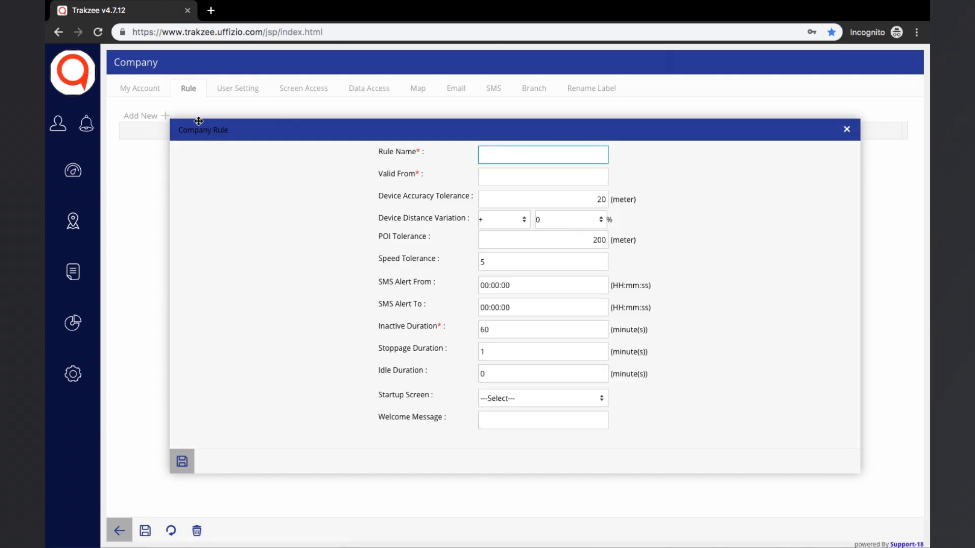
{"action": "left_click", "coordinate": [354, 154]}
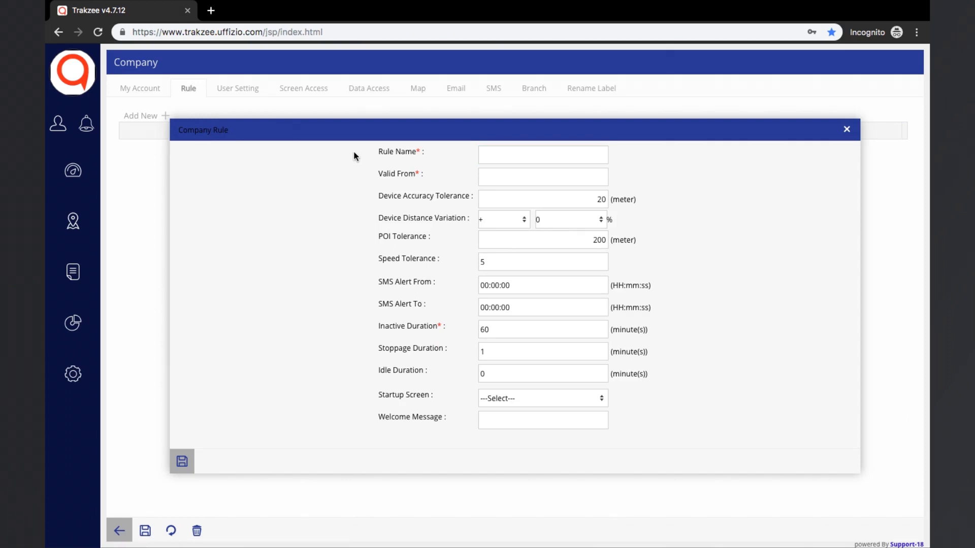
{"action": "left_click", "coordinate": [360, 175]}
{"action": "left_click", "coordinate": [366, 216]}
{"action": "left_click", "coordinate": [369, 233]}
{"action": "left_click", "coordinate": [846, 131]}
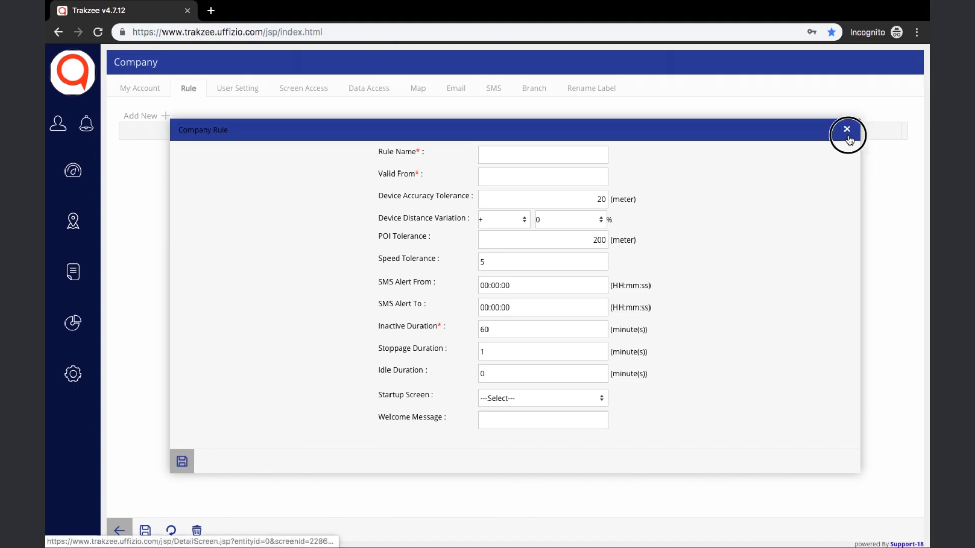
Set the new company's Mobile Access to Specific in its user settings
{"action": "left_click", "coordinate": [253, 91]}
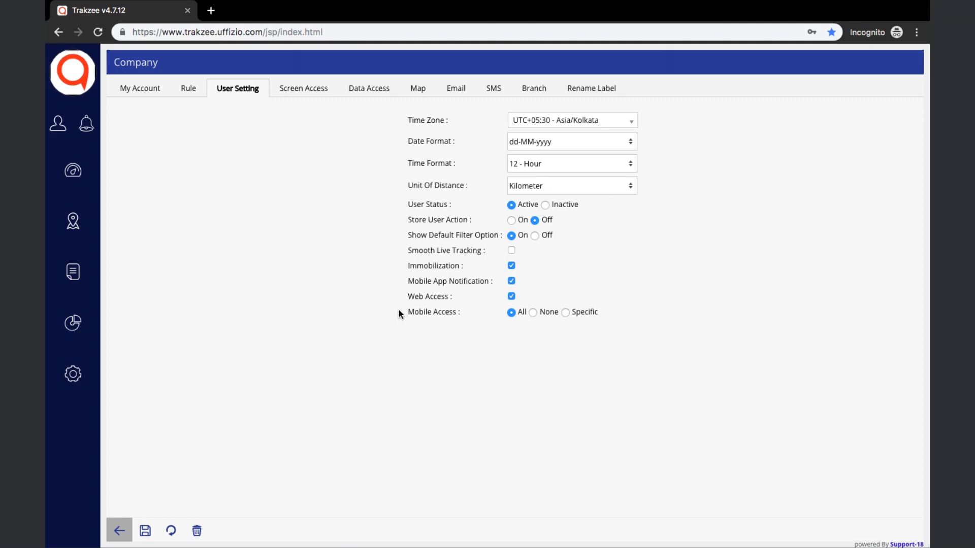
{"action": "left_click", "coordinate": [562, 312]}
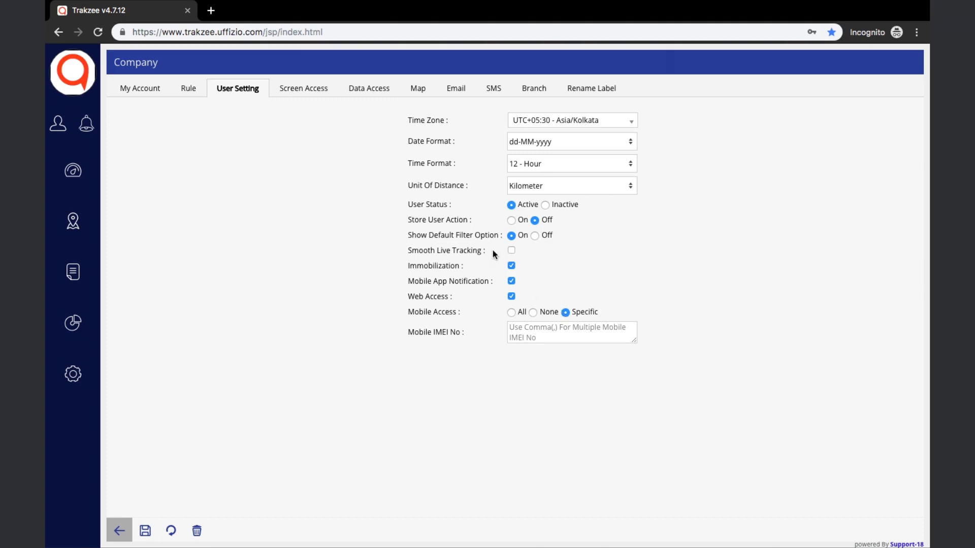
Review the Trakzee project's screen access rights and the data access options of the new company
{"action": "left_click", "coordinate": [308, 95]}
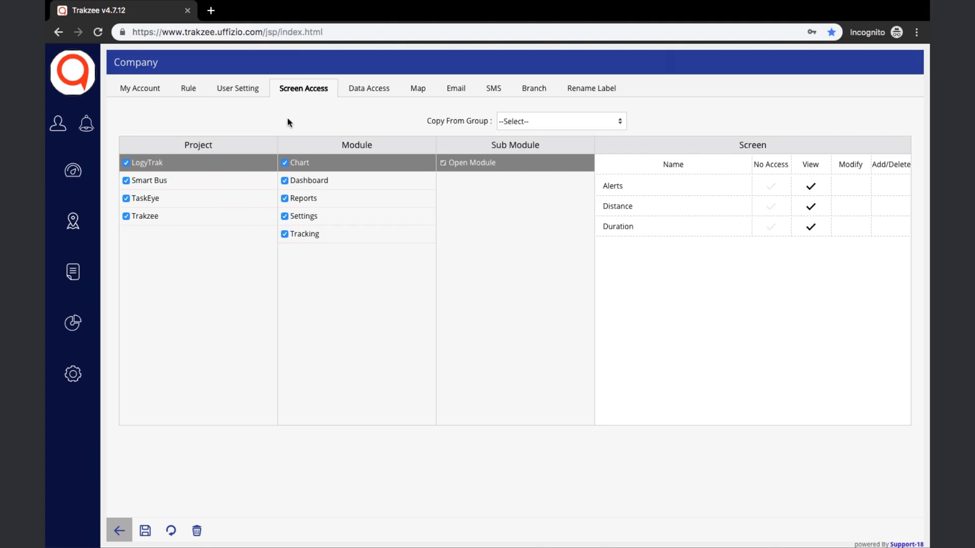
{"action": "left_click", "coordinate": [245, 218]}
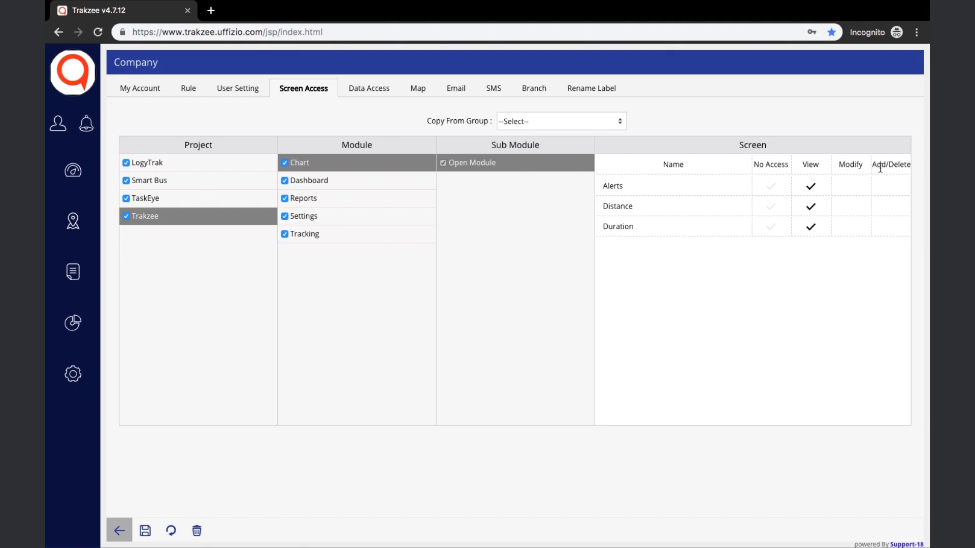
{"action": "left_click", "coordinate": [771, 187]}
{"action": "left_click", "coordinate": [807, 189]}
{"action": "left_click", "coordinate": [418, 119]}
{"action": "left_click", "coordinate": [383, 97]}
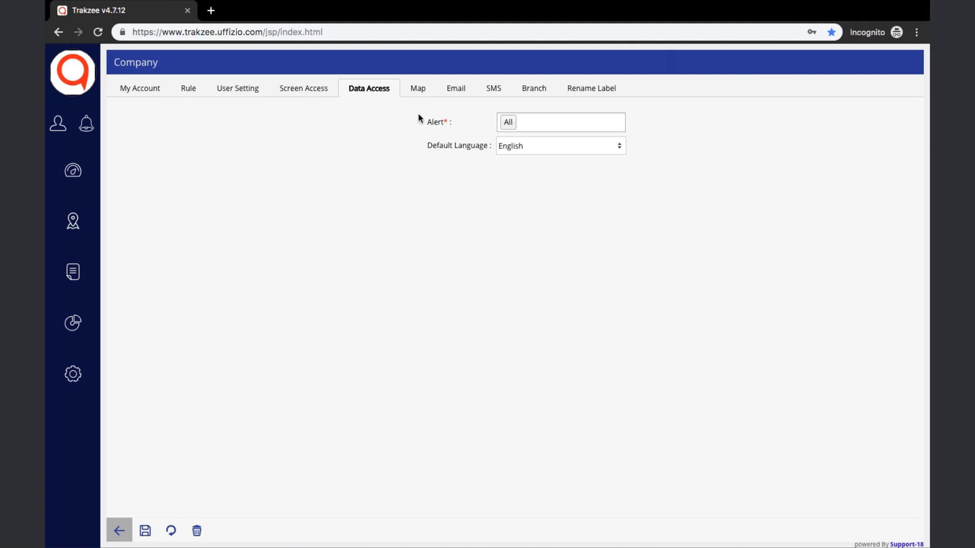
Add a map entry to the new company with GOOGLE as the map provider
{"action": "left_click", "coordinate": [418, 90]}
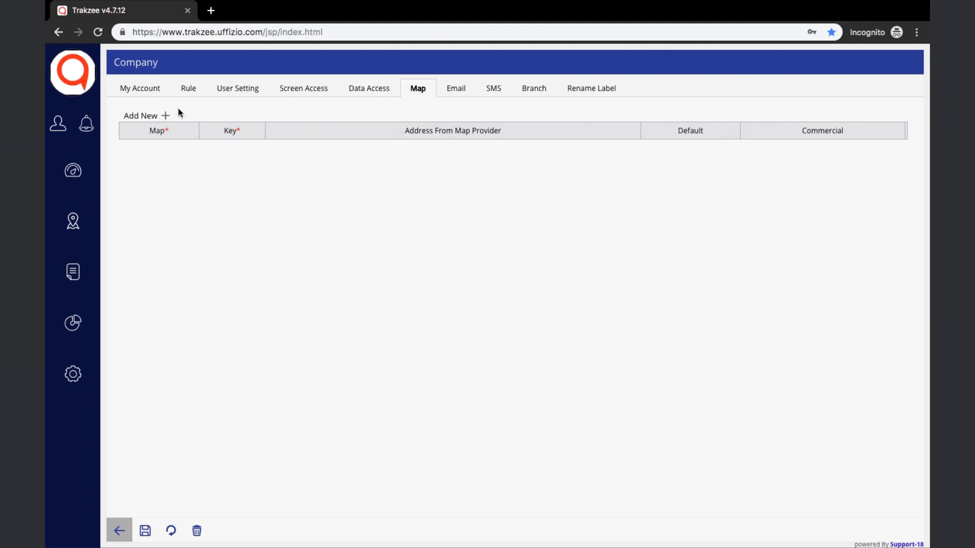
{"action": "left_click", "coordinate": [167, 117]}
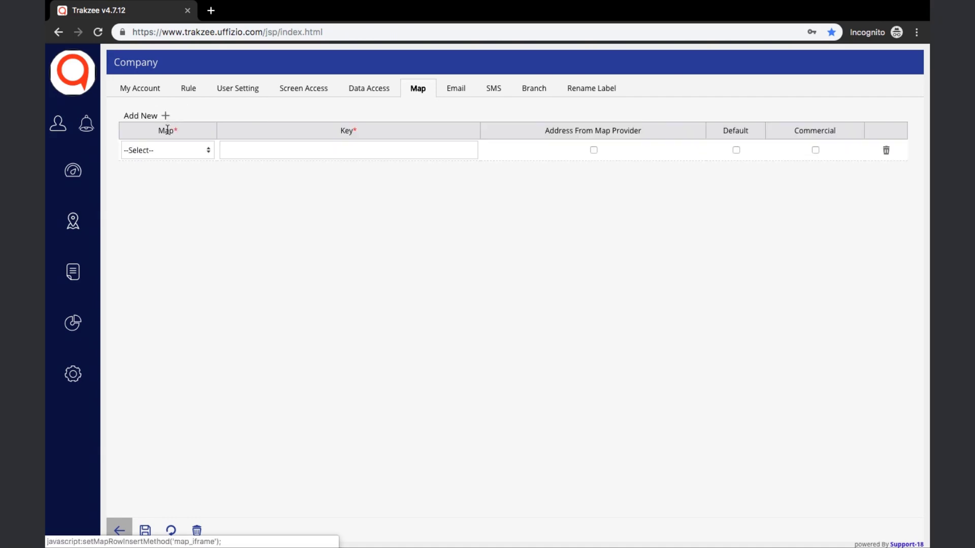
{"action": "left_click", "coordinate": [166, 149]}
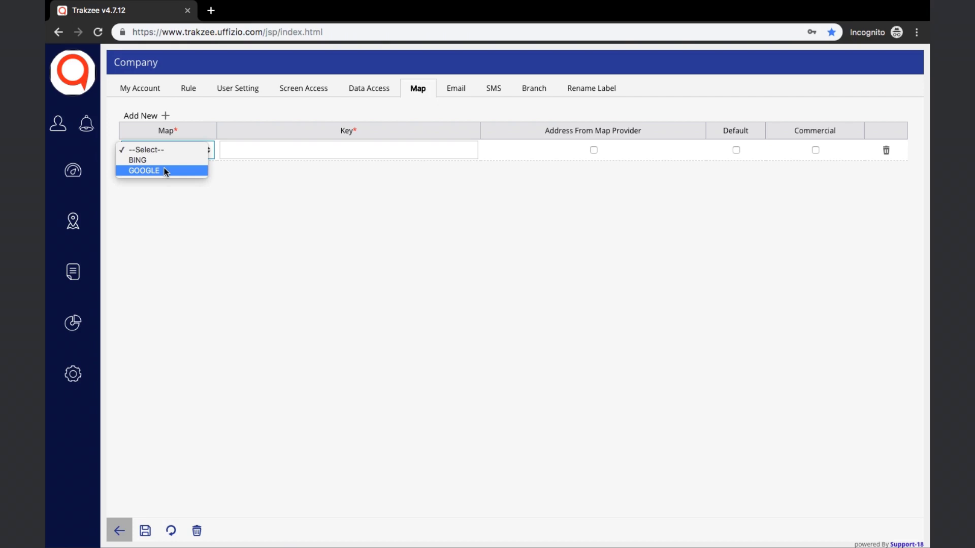
{"action": "left_click", "coordinate": [164, 170]}
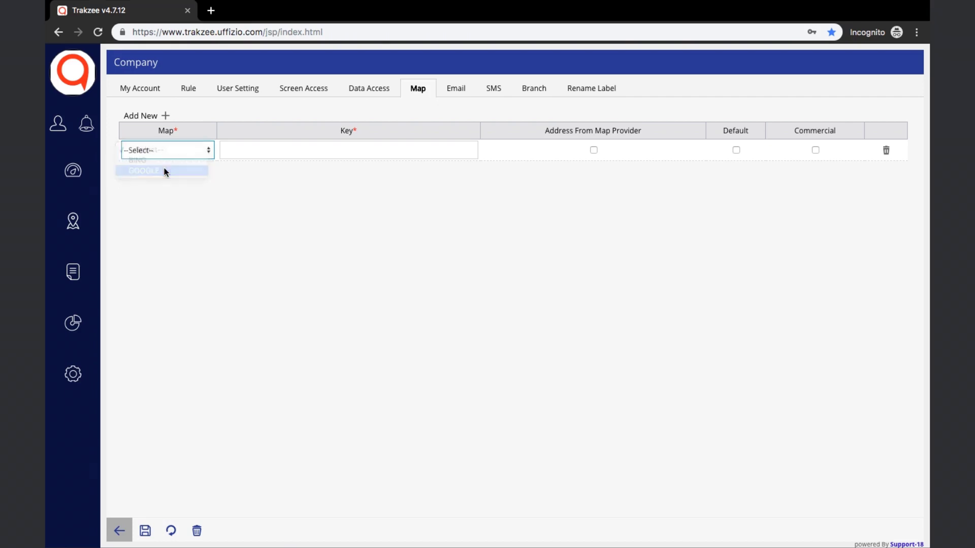
{"action": "left_click", "coordinate": [371, 136]}
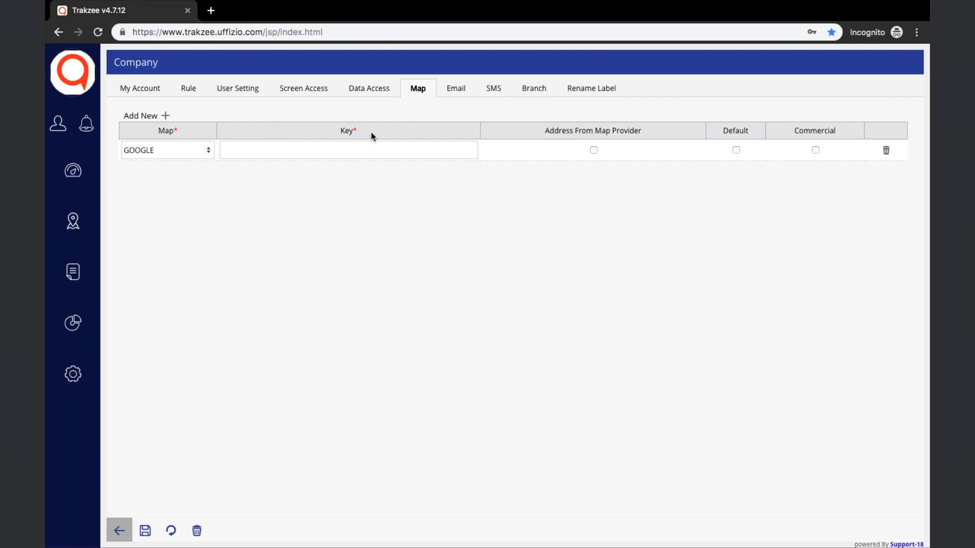
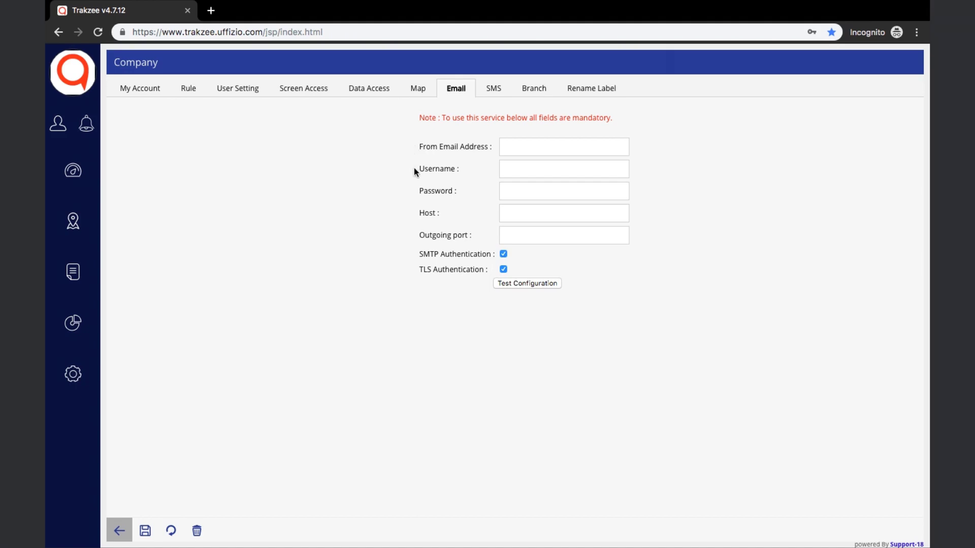
Review the email server fields and set the new company's SMS Gateway to Custom
{"action": "left_click", "coordinate": [413, 188]}
{"action": "left_click", "coordinate": [495, 91]}
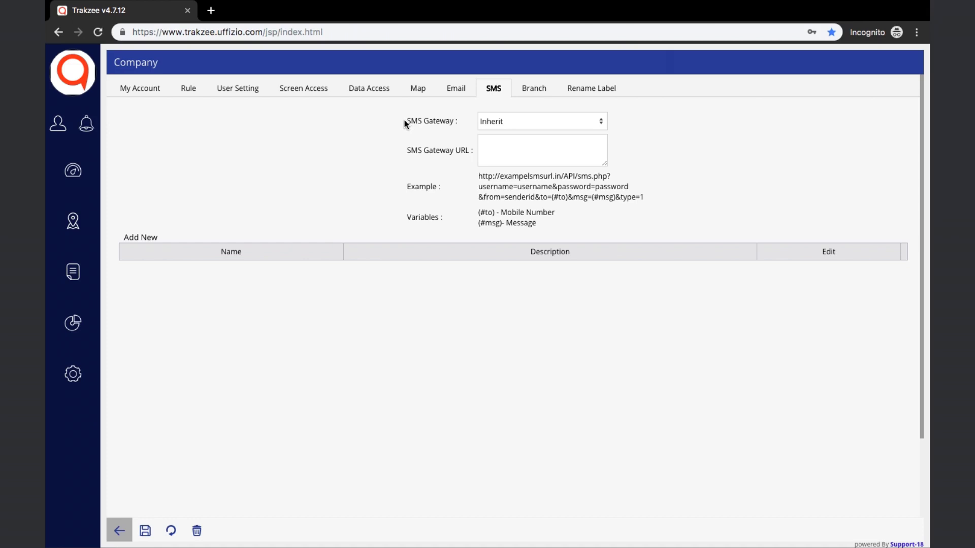
{"action": "left_click", "coordinate": [534, 123]}
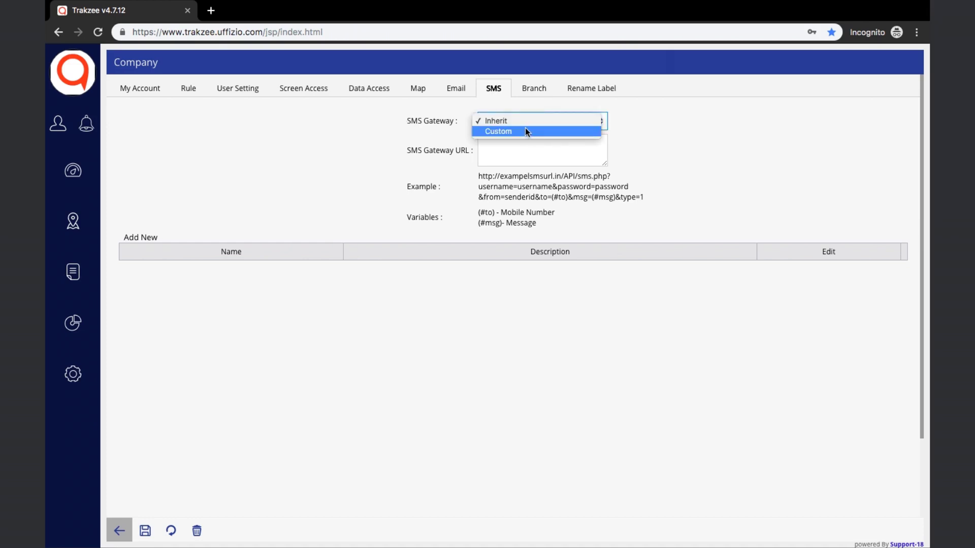
{"action": "left_click", "coordinate": [524, 122]}
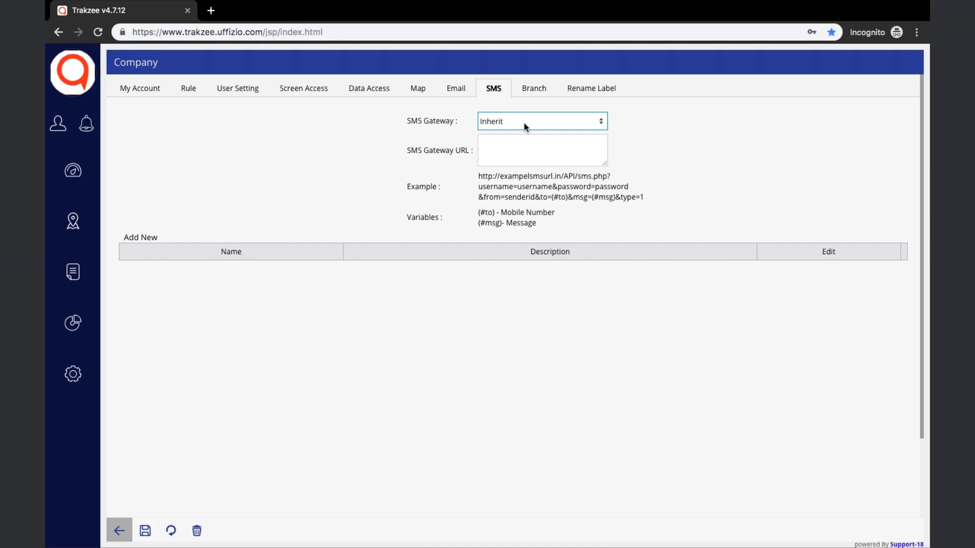
{"action": "left_click", "coordinate": [525, 126]}
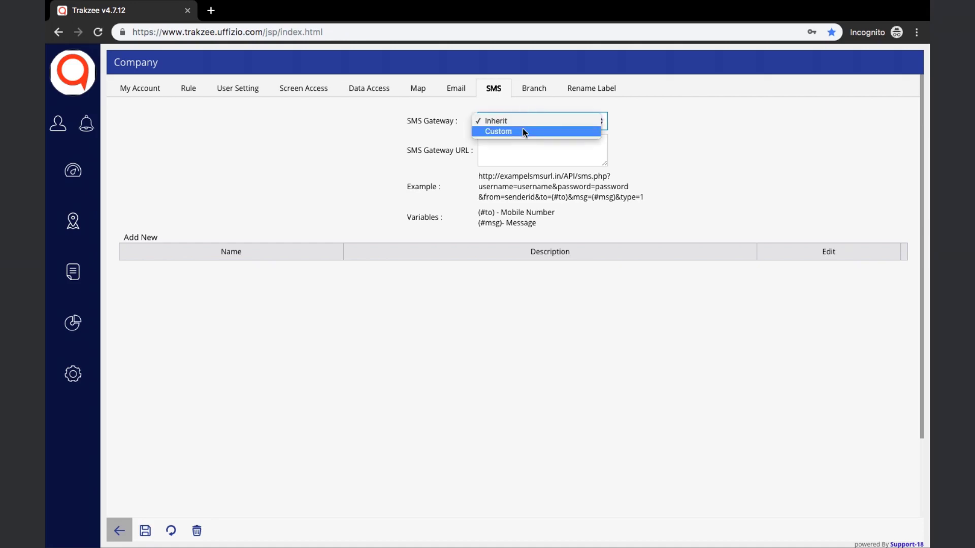
{"action": "left_click", "coordinate": [522, 131]}
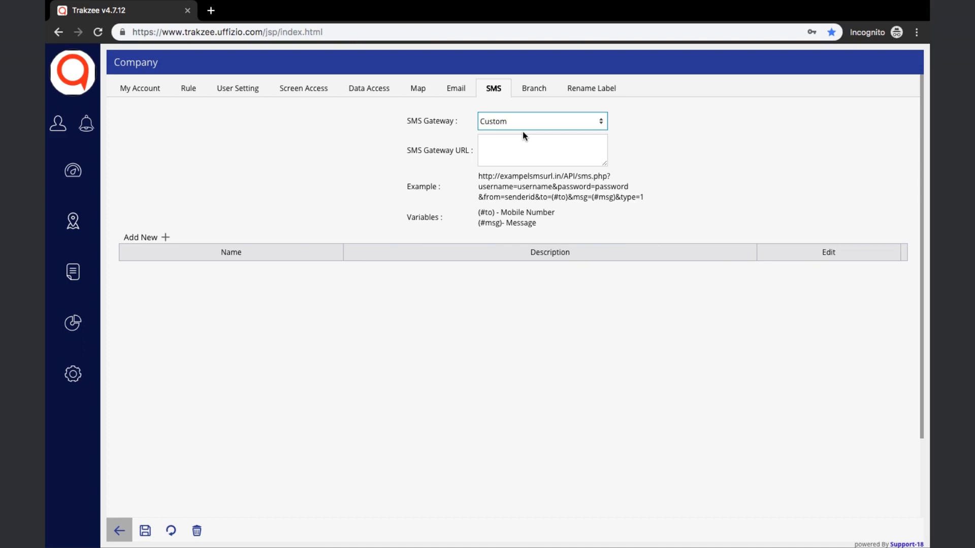
{"action": "left_click", "coordinate": [396, 149]}
Open a new branch form, look over its address and contact fields, and close it unsaved
{"action": "left_click", "coordinate": [533, 90]}
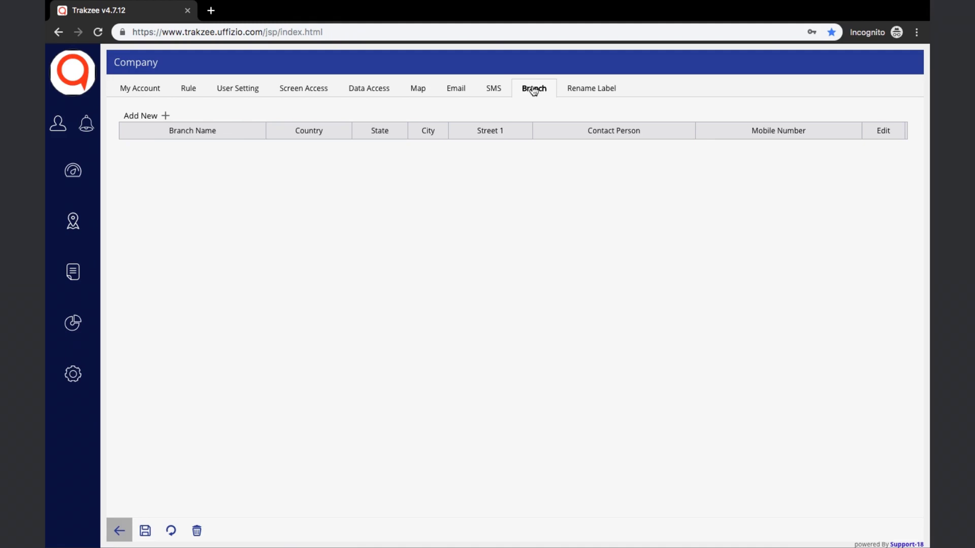
{"action": "left_click", "coordinate": [166, 116]}
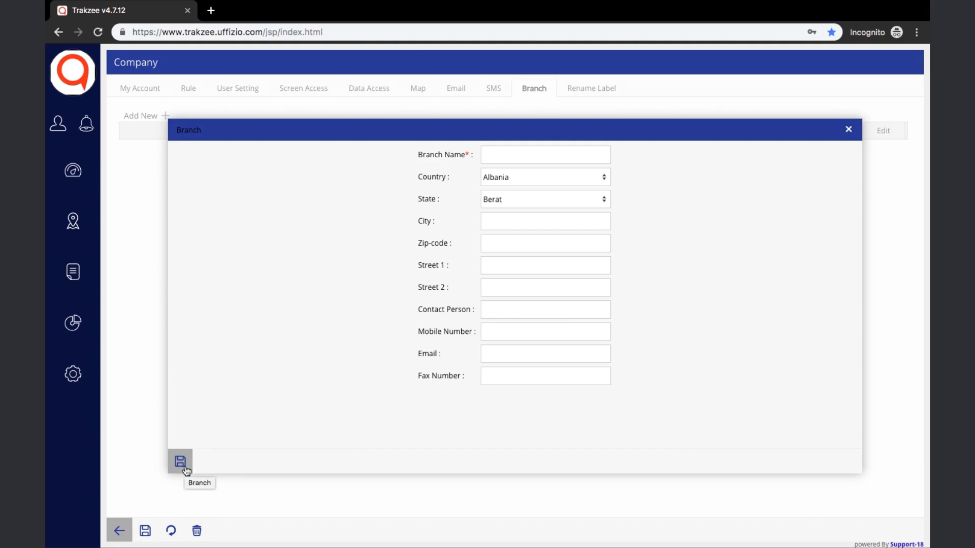
{"action": "left_click", "coordinate": [849, 130]}
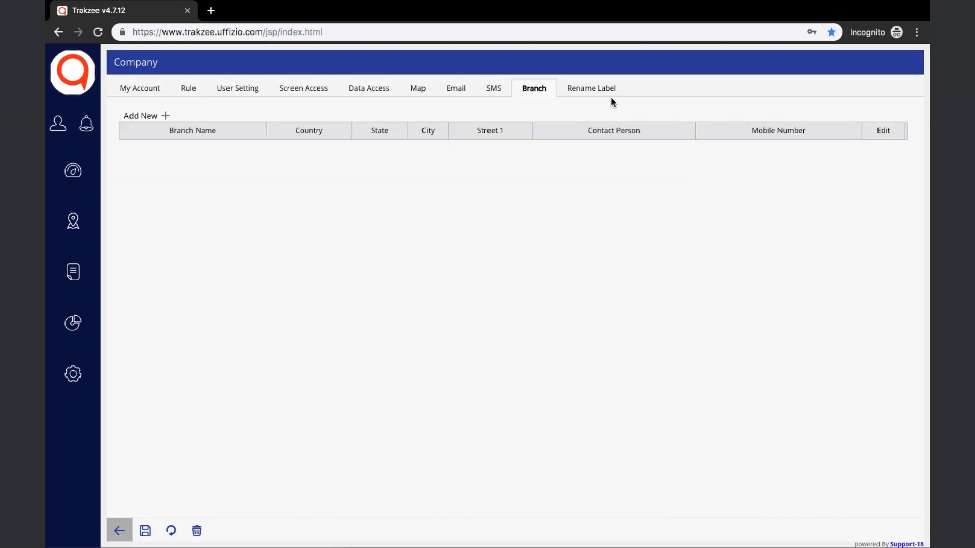
Add an empty label renaming row, check its Actual Name and New Name fields, and return to the company list without saving
{"action": "left_click", "coordinate": [591, 91]}
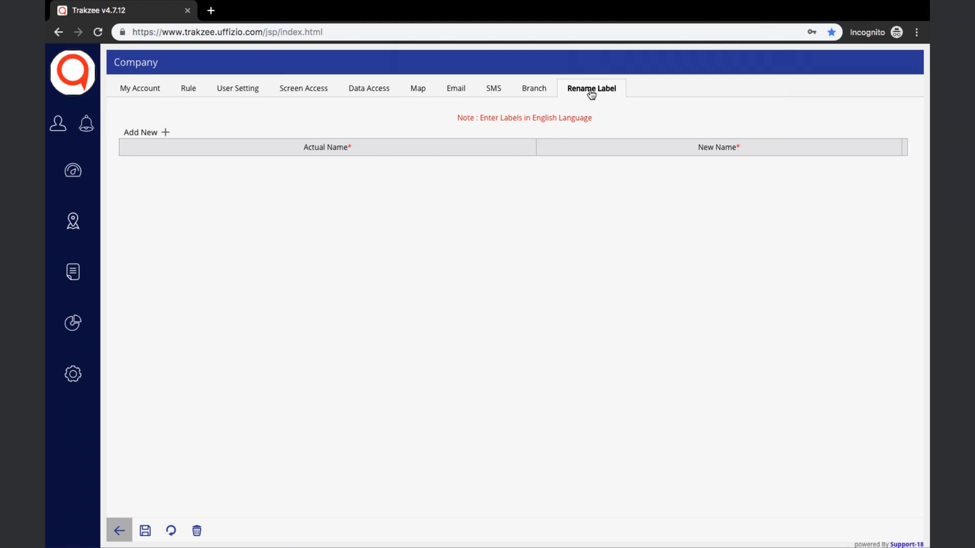
{"action": "left_click", "coordinate": [166, 133]}
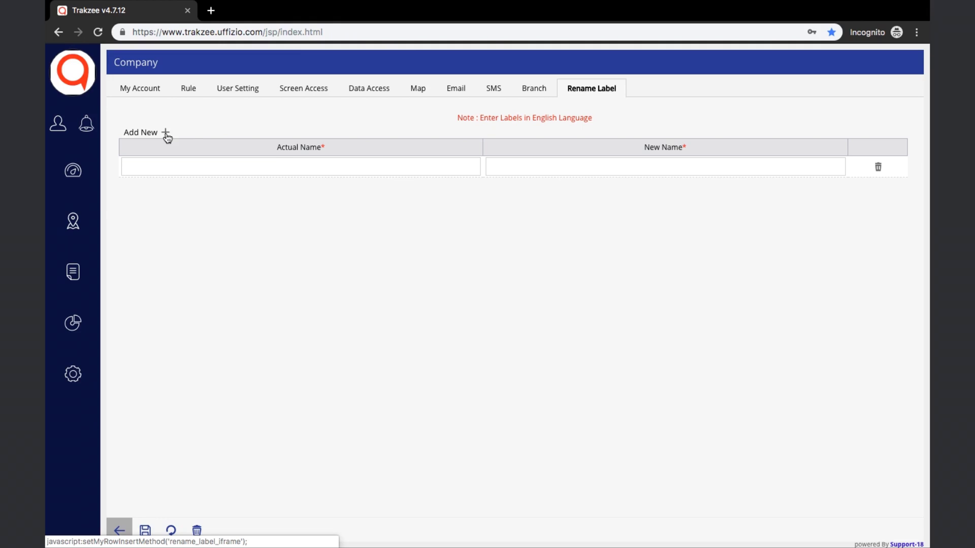
{"action": "left_click", "coordinate": [189, 167]}
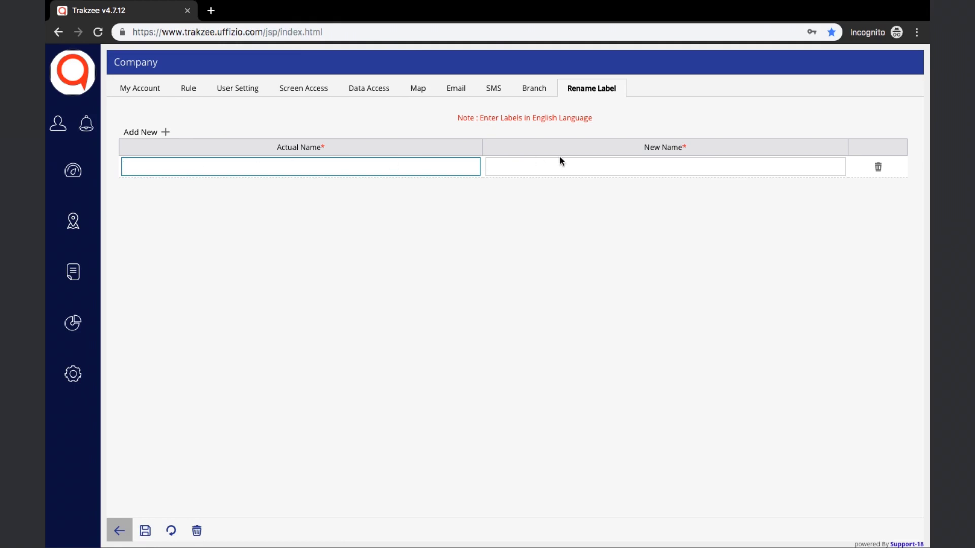
{"action": "left_click", "coordinate": [611, 165]}
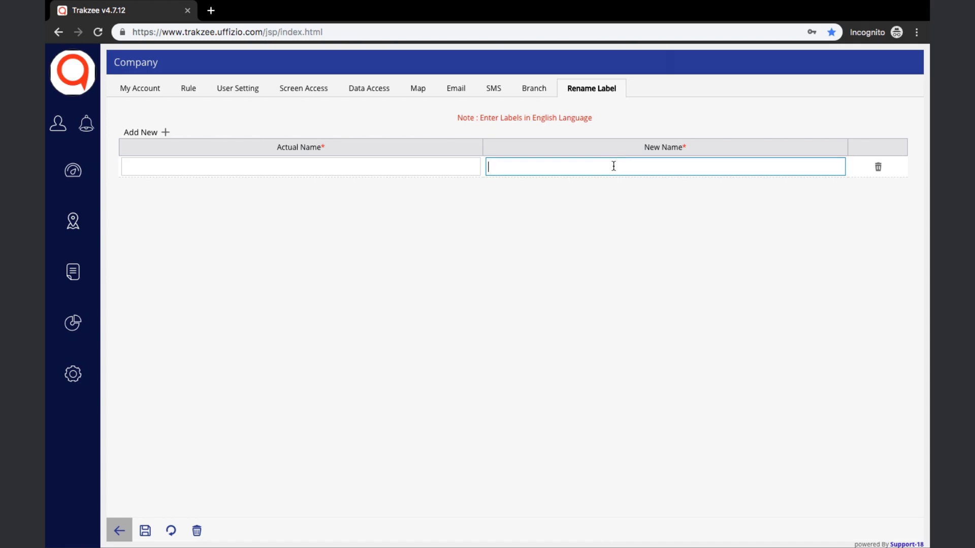
{"action": "left_click", "coordinate": [117, 533]}
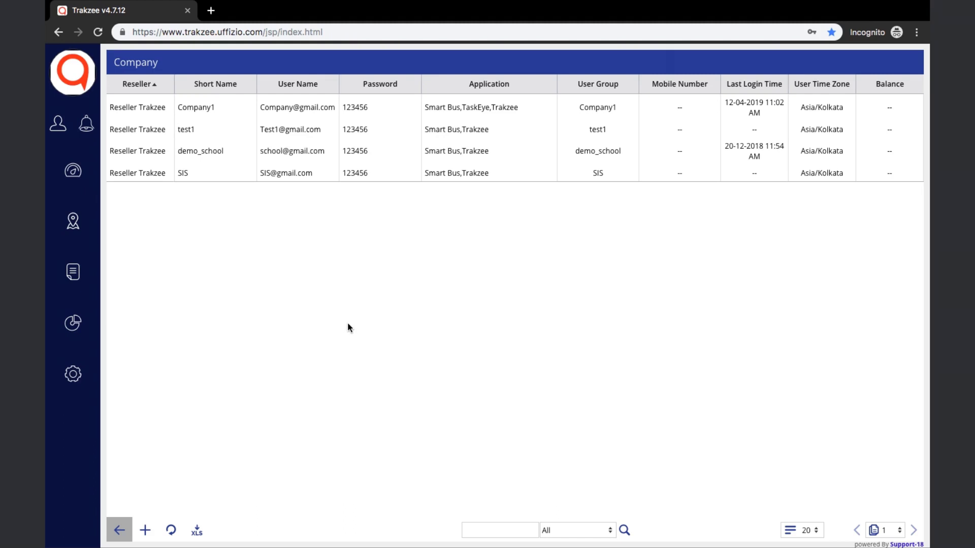
Open the SIS company record and start a new sub account for it
{"action": "double_click", "coordinate": [425, 175]}
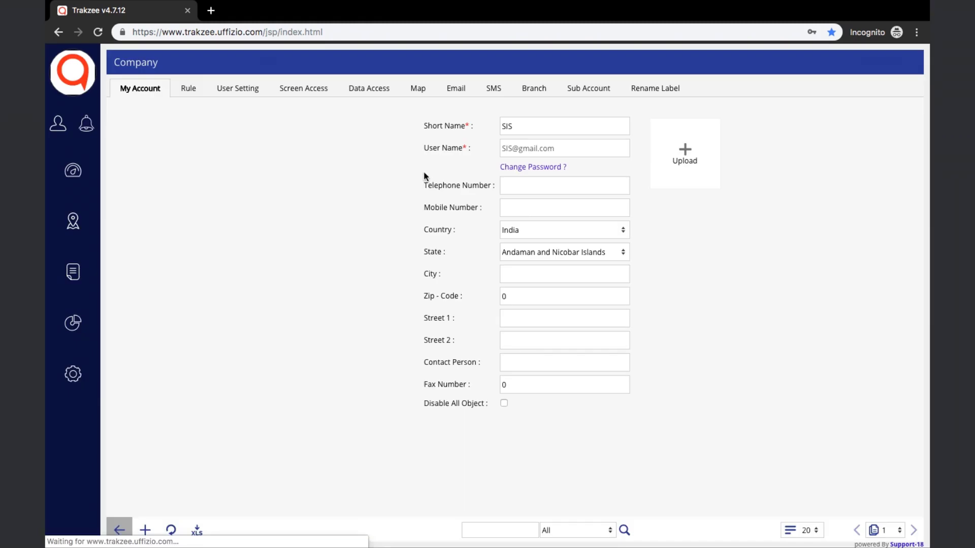
{"action": "left_click", "coordinate": [595, 93]}
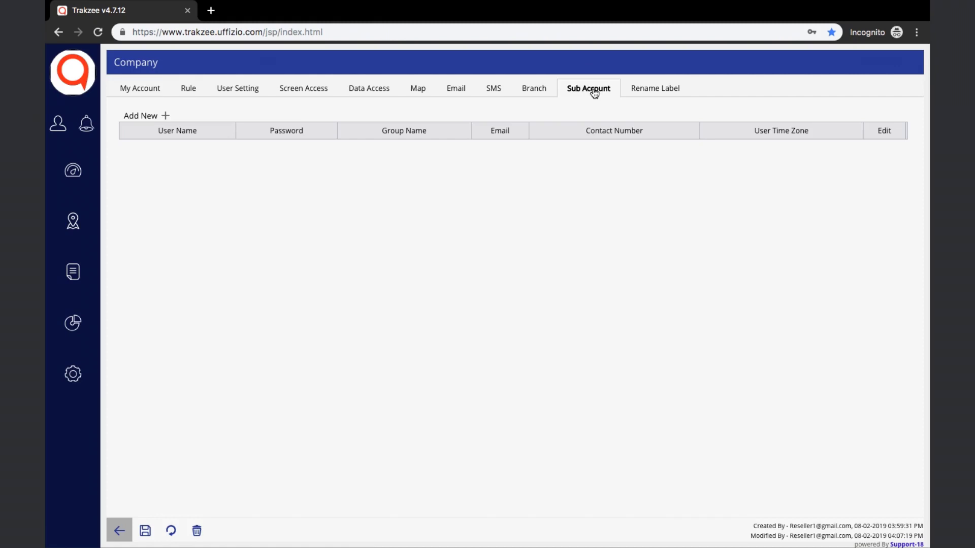
{"action": "left_click", "coordinate": [168, 117]}
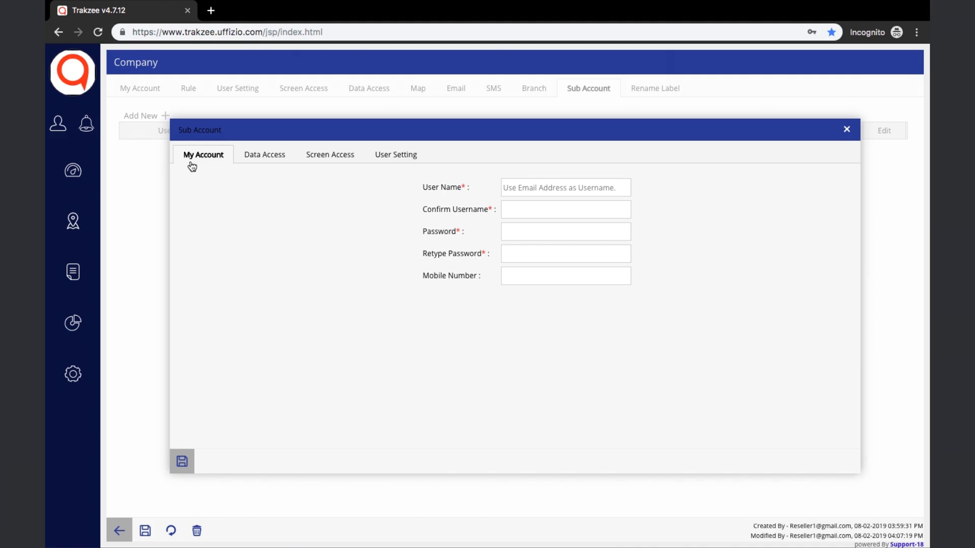
Review the new sub account's data access, its screen access for the Trakzee project, and its user settings
{"action": "left_click", "coordinate": [255, 161]}
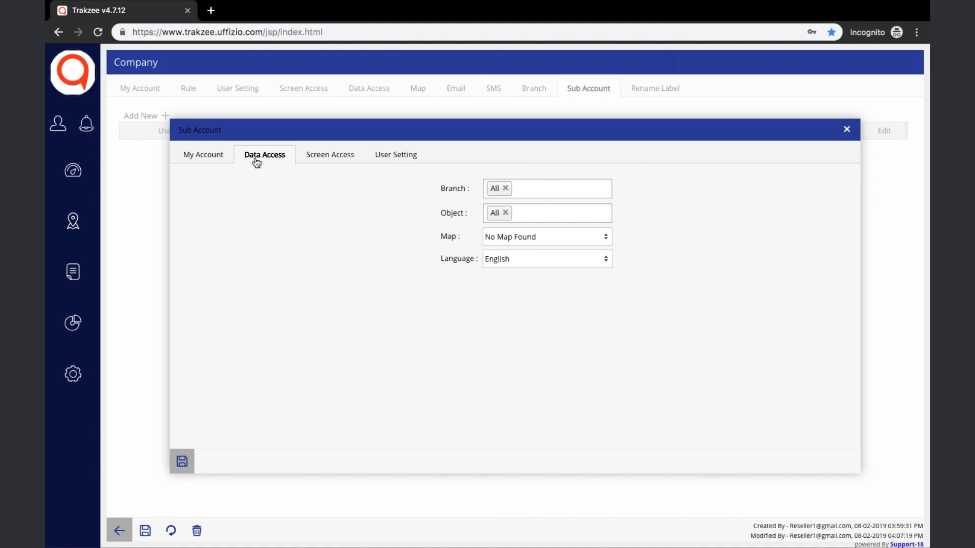
{"action": "left_click", "coordinate": [311, 158]}
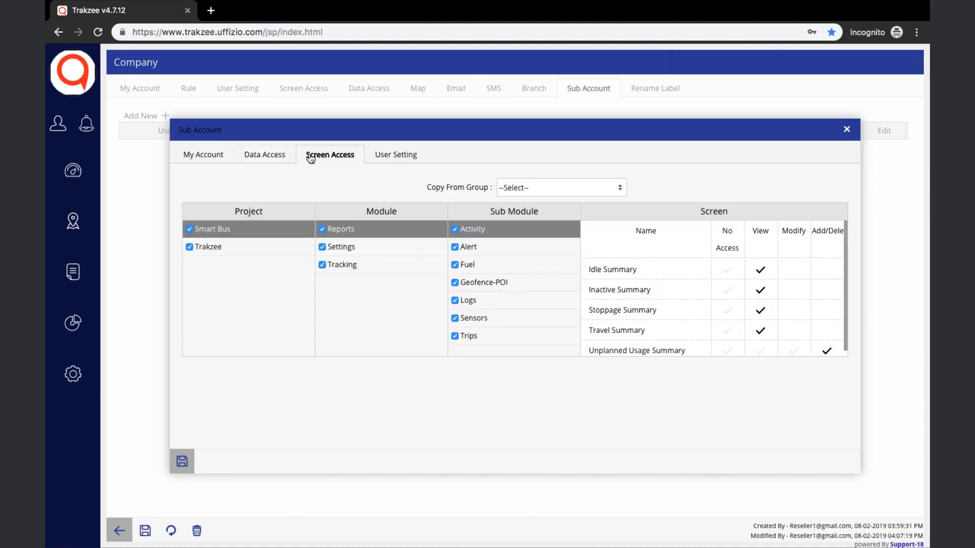
{"action": "left_click", "coordinate": [275, 249]}
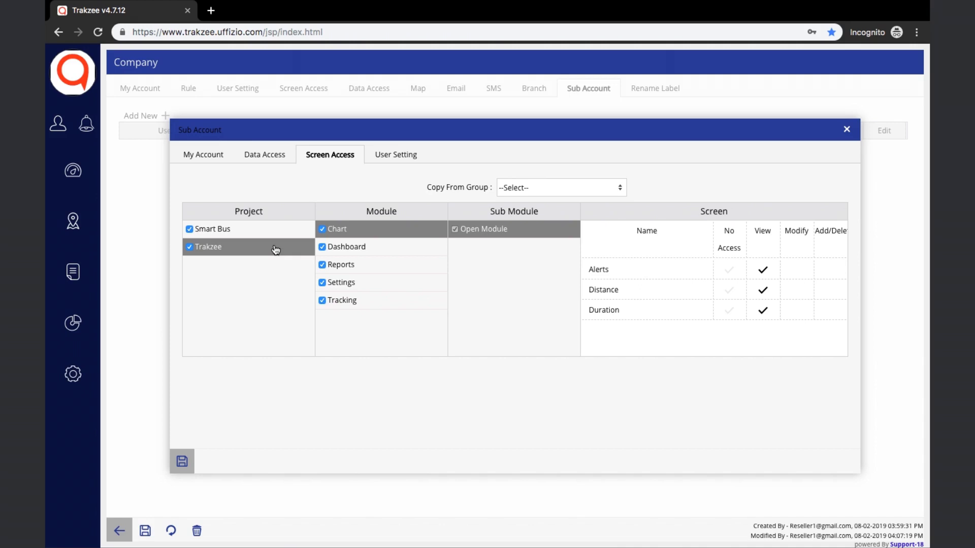
{"action": "left_click", "coordinate": [391, 161]}
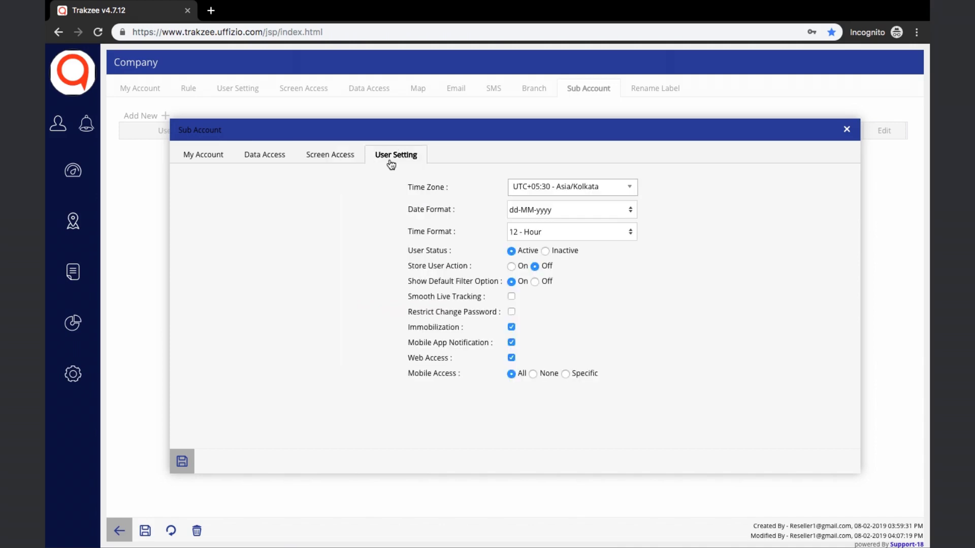